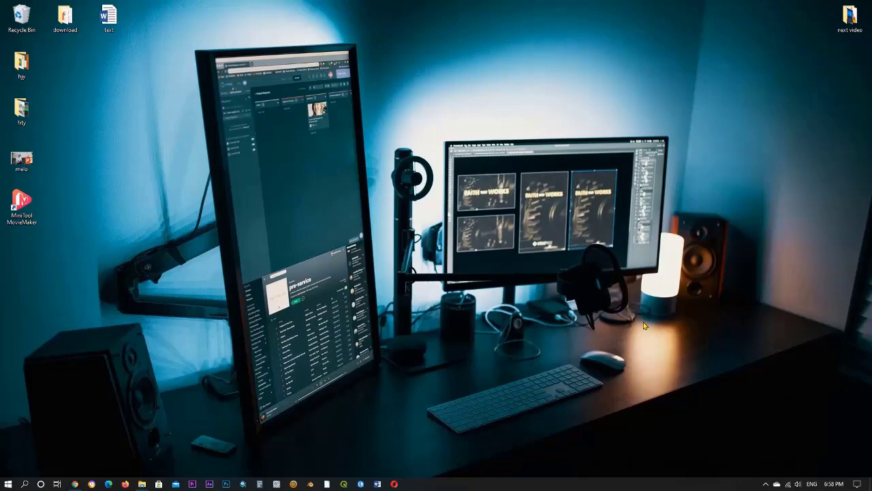
- View the Géo Tech channel's videos in Chrome, and dismiss the startup video message in MiniTool MovieMaker
{"action": "left_click", "coordinate": [75, 484]}
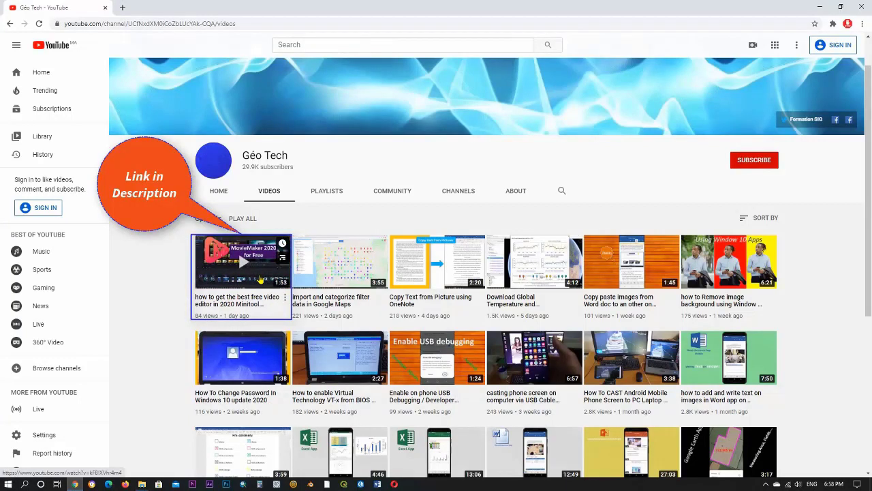
{"action": "left_click", "coordinate": [820, 7]}
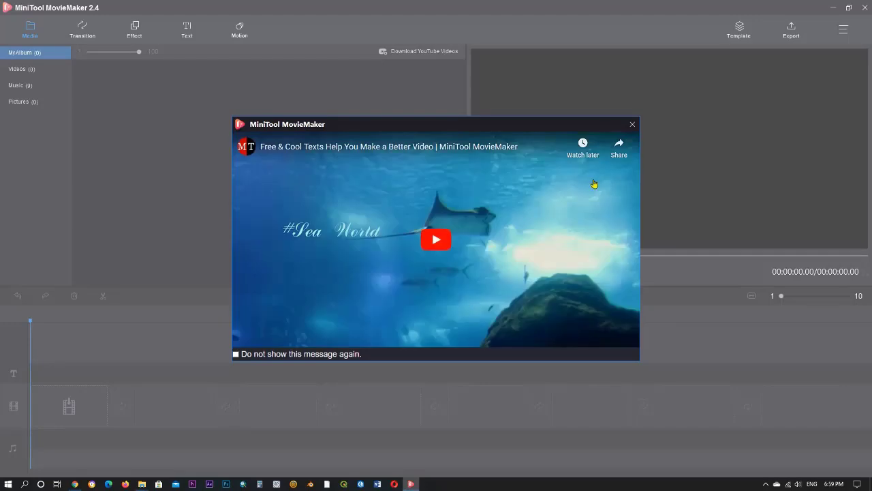
{"action": "left_click", "coordinate": [633, 126]}
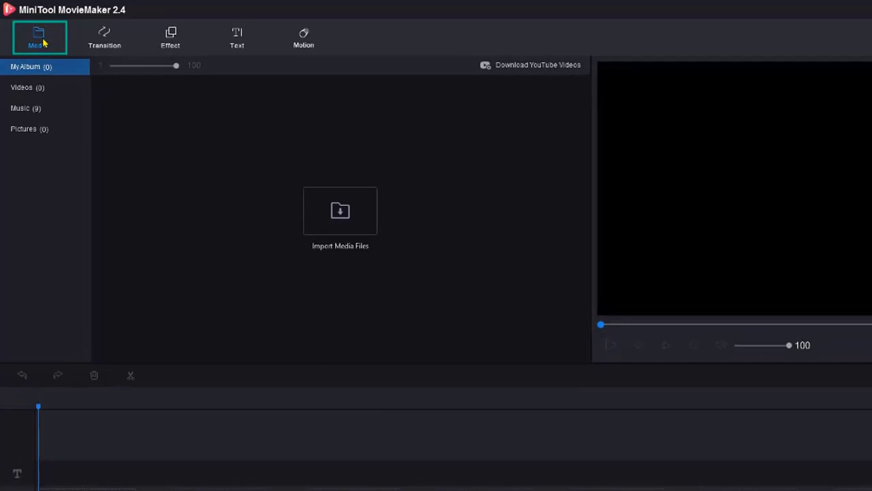
- Examine the media library, the full list of transitions with the Blind preview, and the effect presets
{"action": "left_click", "coordinate": [42, 42]}
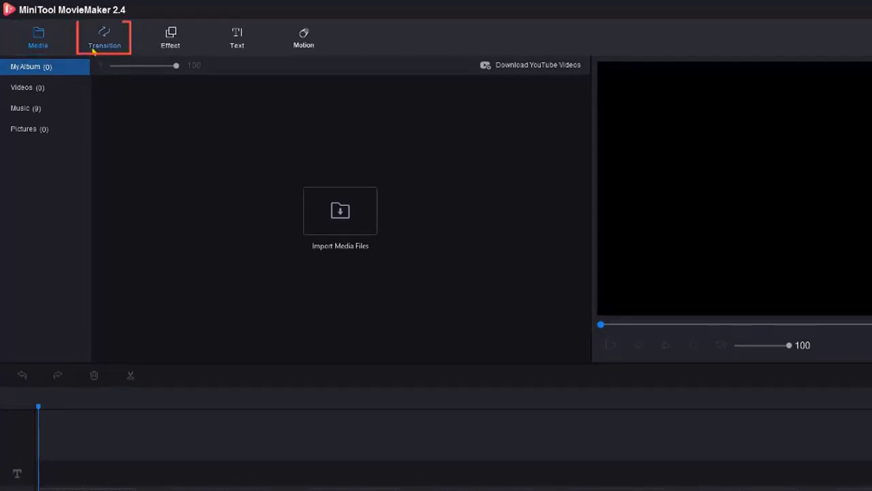
{"action": "left_click", "coordinate": [107, 39]}
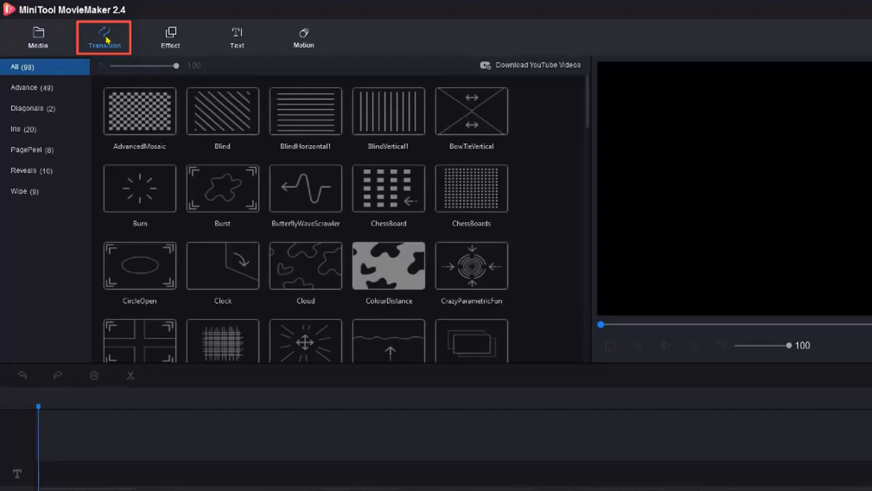
{"action": "mouse_move", "coordinate": [231, 133]}
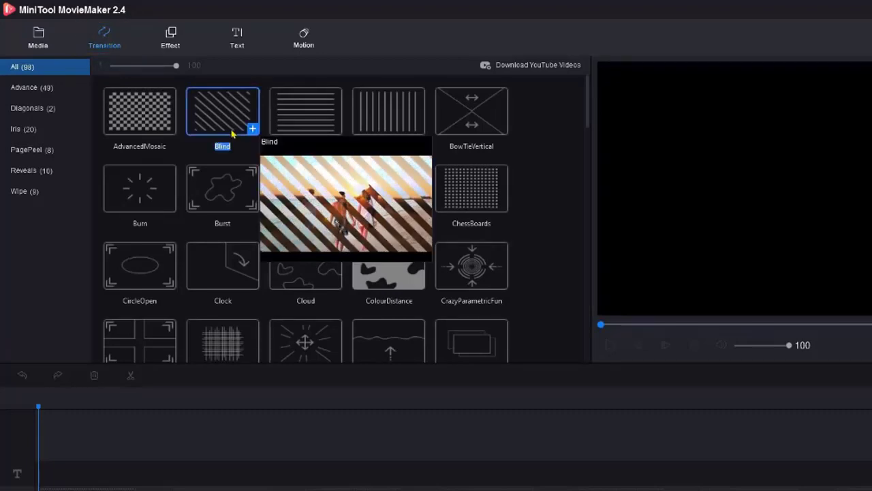
{"action": "scroll", "coordinate": [477, 152], "scroll_direction": "down", "scroll_amount": 5}
{"action": "mouse_move", "coordinate": [502, 154]}
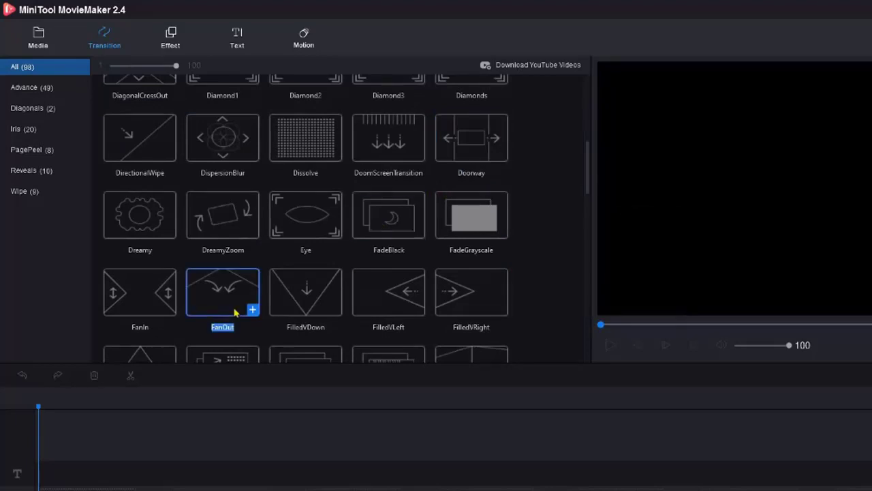
{"action": "scroll", "coordinate": [535, 233], "scroll_direction": "up", "scroll_amount": 3}
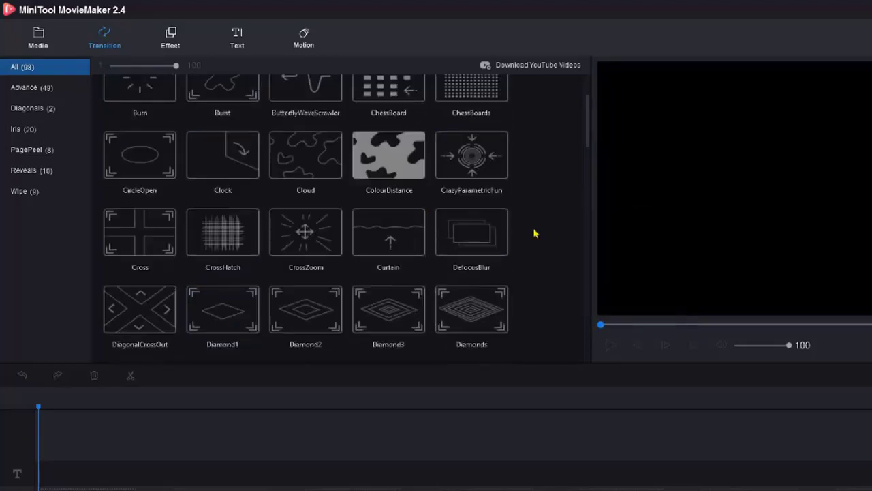
{"action": "left_click", "coordinate": [172, 46]}
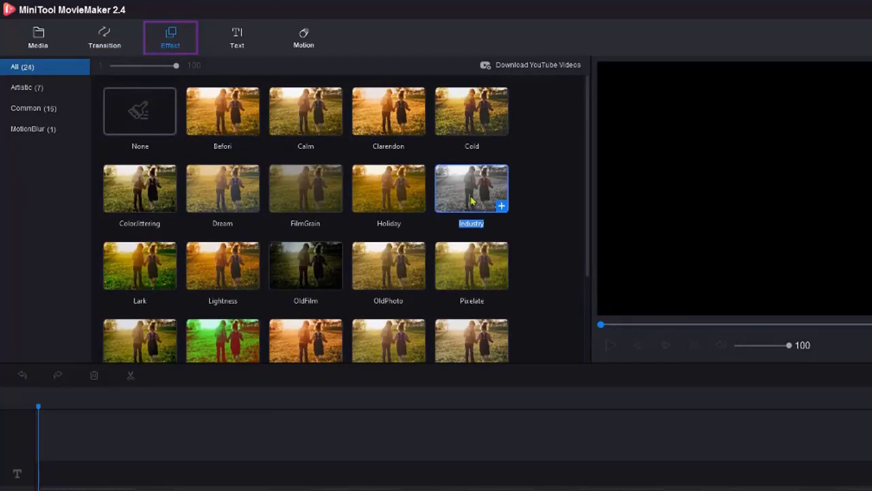
{"action": "mouse_move", "coordinate": [491, 196]}
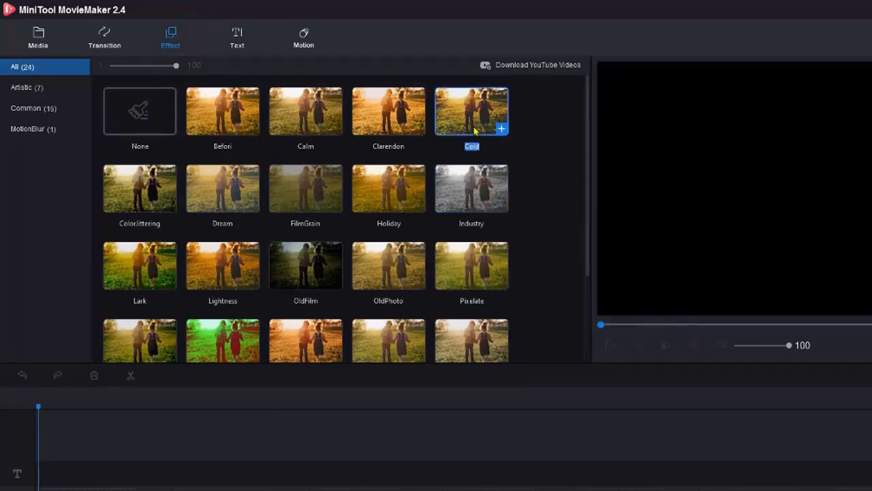
- Look through the Title, Caption and Credits text templates and the available motion effects
{"action": "left_click", "coordinate": [238, 47]}
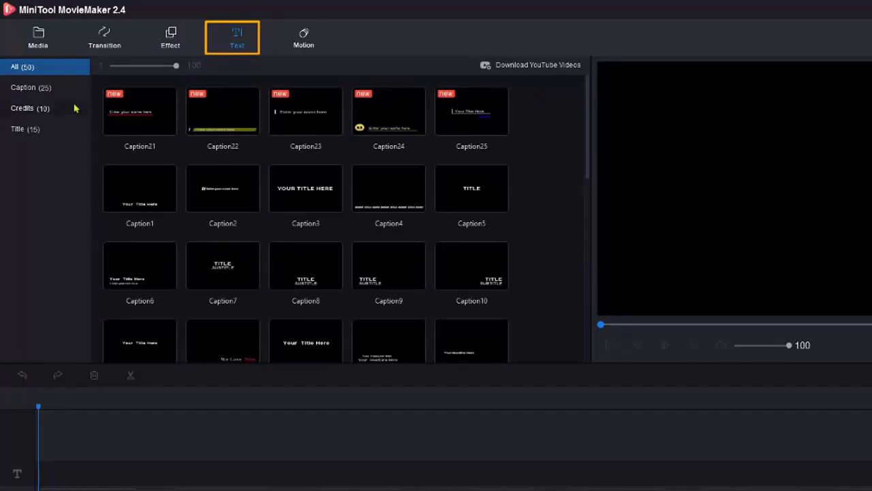
{"action": "left_click", "coordinate": [35, 130]}
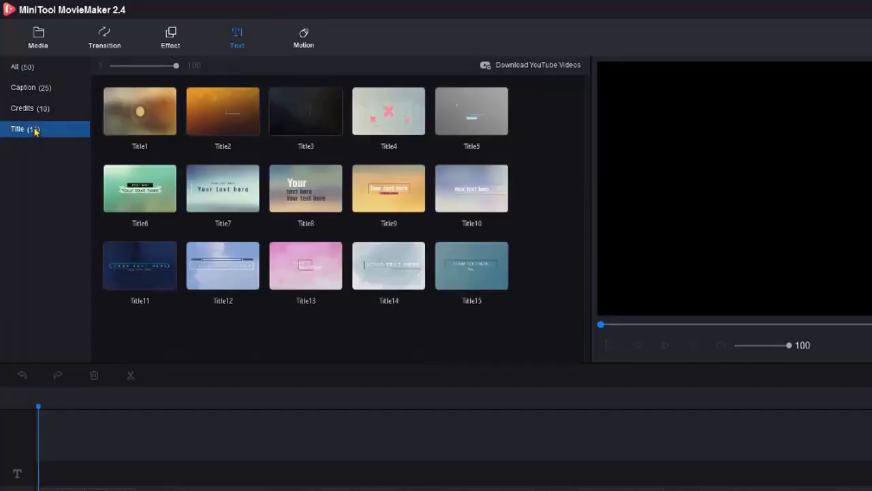
{"action": "left_click", "coordinate": [41, 90]}
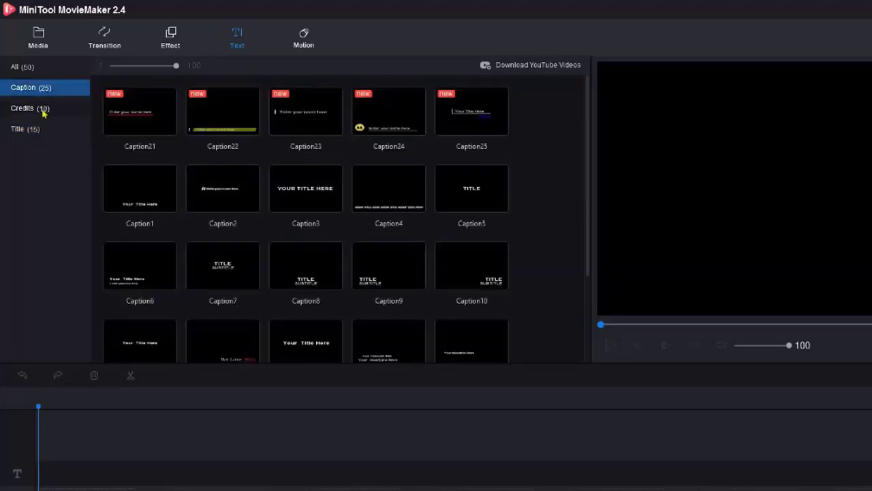
{"action": "left_click", "coordinate": [30, 110]}
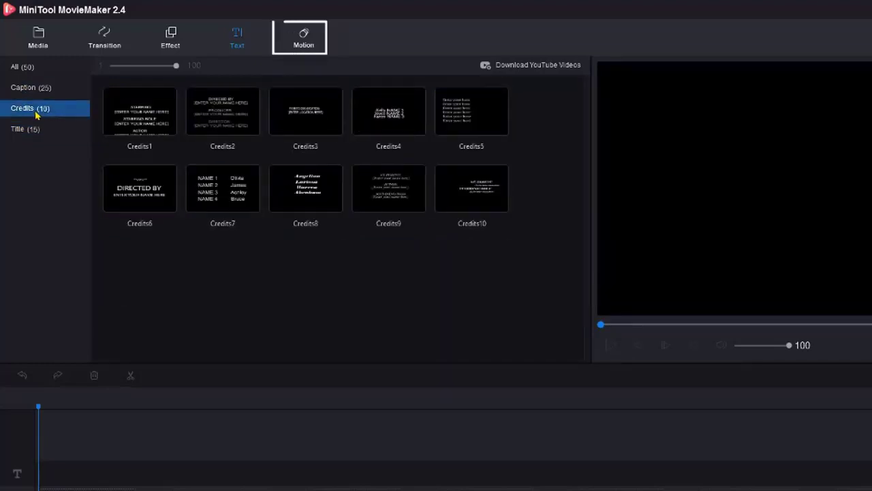
{"action": "left_click", "coordinate": [312, 45]}
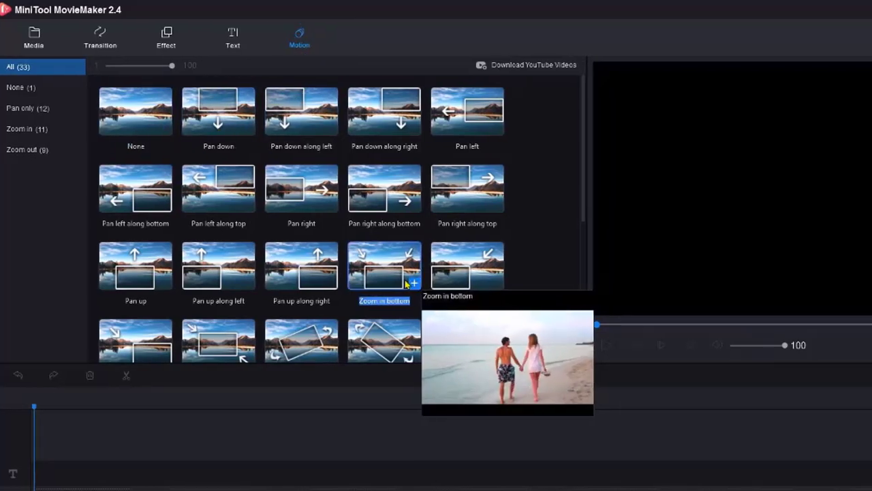
{"action": "mouse_move", "coordinate": [161, 272]}
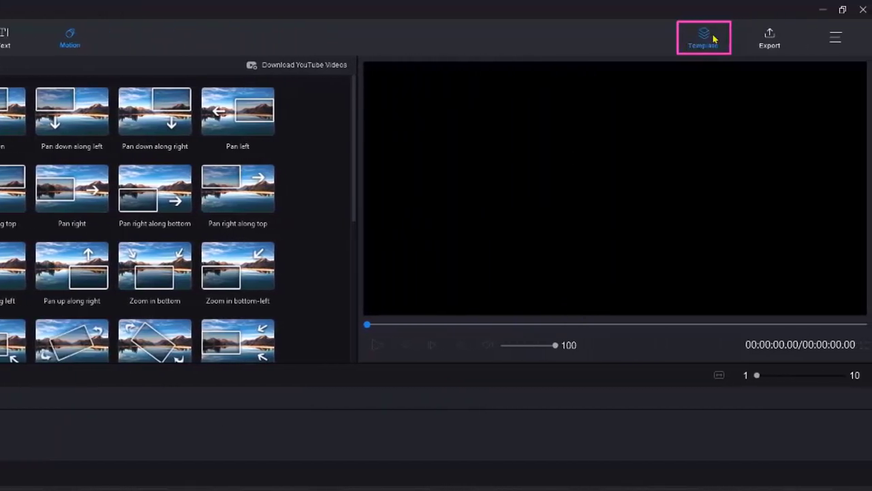
- Review the movie templates in the Travel, Love, Family&Friends and Festival categories, and close the template window
{"action": "left_click", "coordinate": [713, 35]}
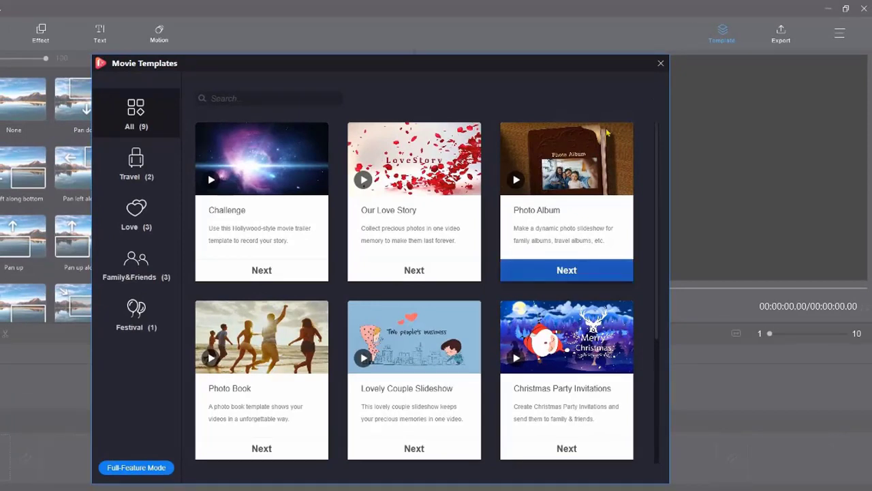
{"action": "left_click", "coordinate": [147, 170]}
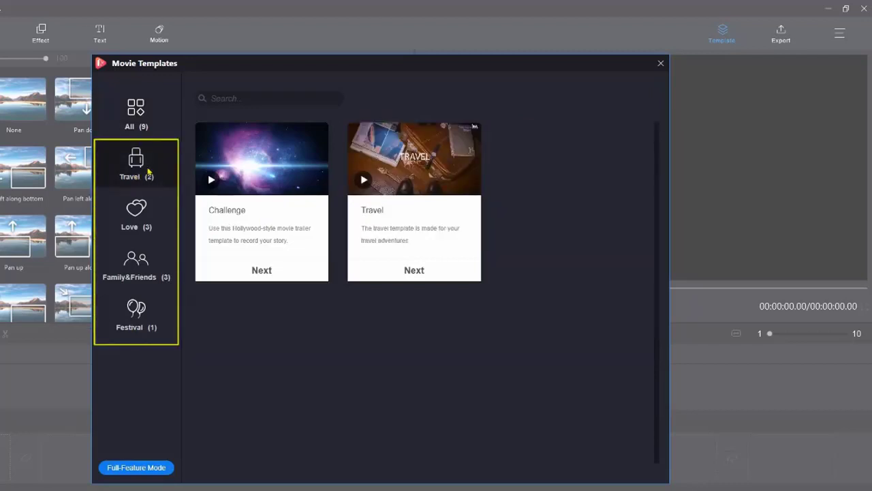
{"action": "left_click", "coordinate": [146, 213]}
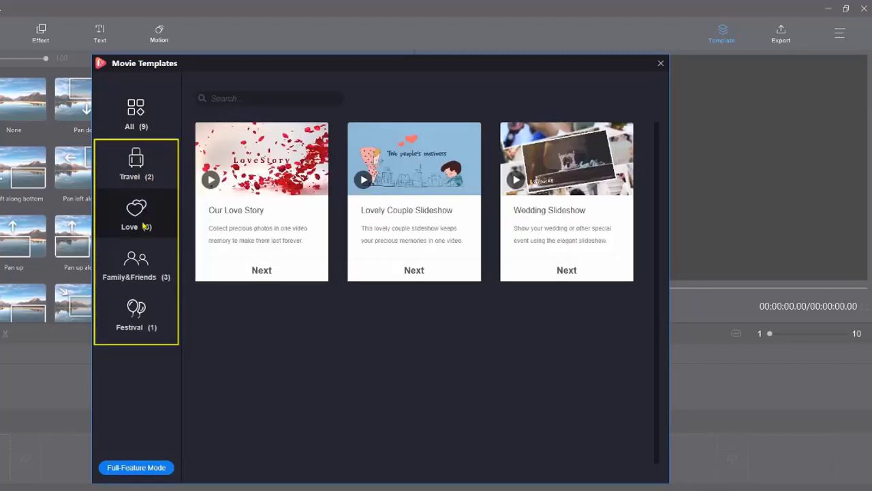
{"action": "left_click", "coordinate": [144, 262]}
{"action": "left_click", "coordinate": [139, 318]}
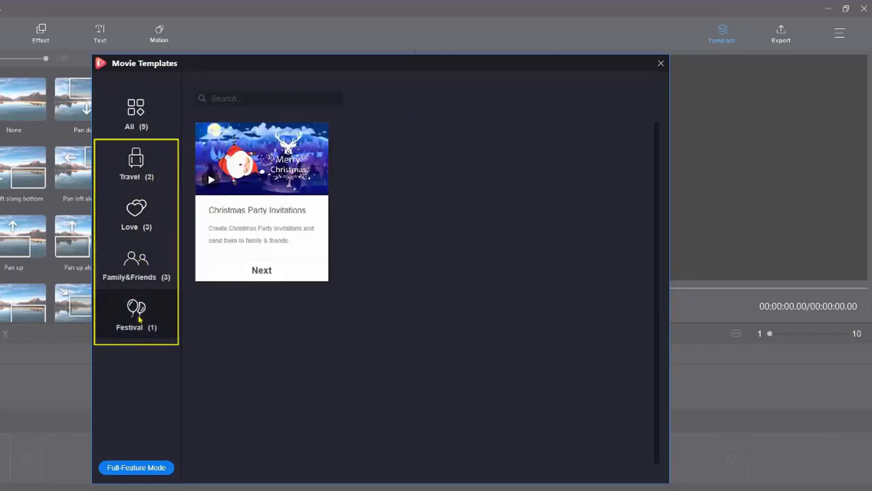
{"action": "left_click", "coordinate": [179, 151]}
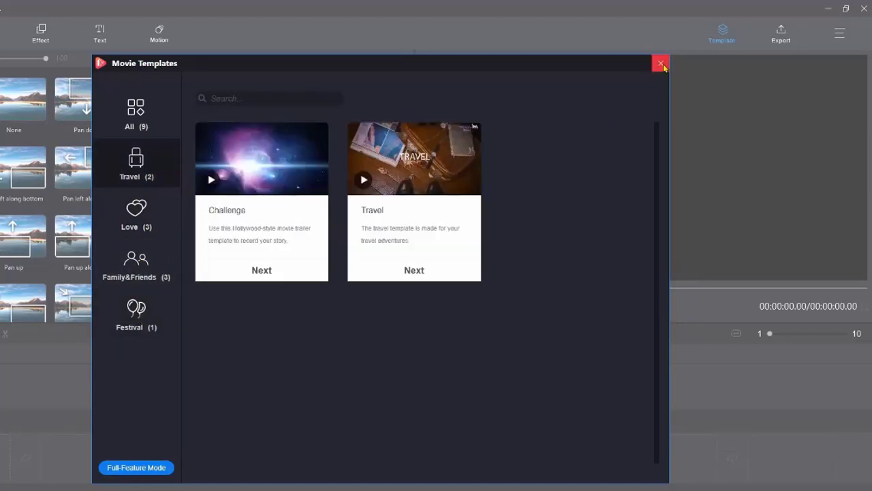
{"action": "left_click", "coordinate": [660, 63]}
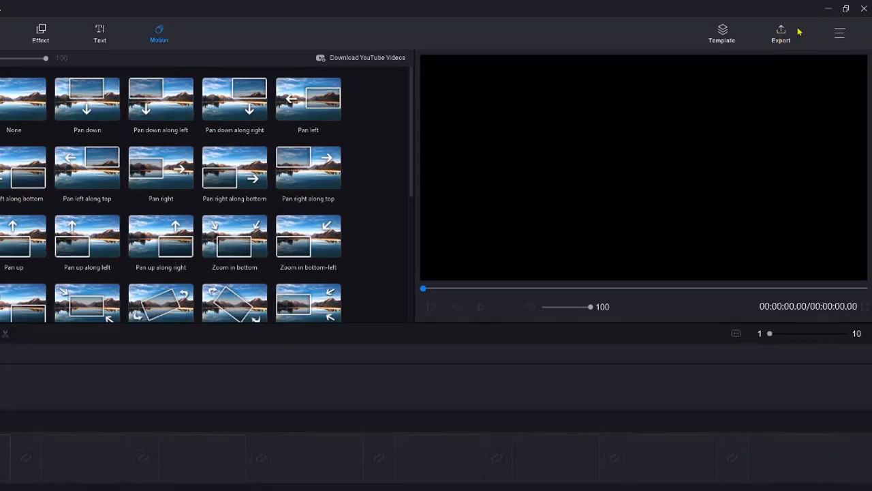
- Look over the File and Skin options and switch the interface to LightSkin
{"action": "left_click", "coordinate": [840, 36]}
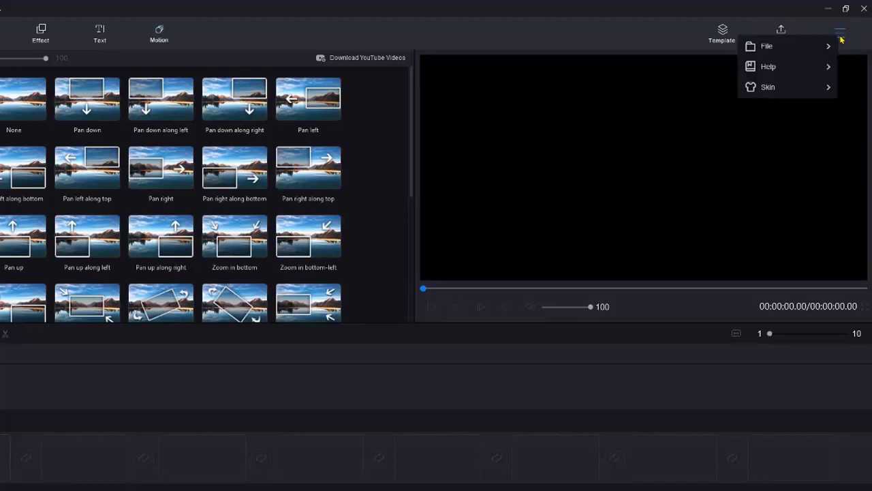
{"action": "mouse_move", "coordinate": [822, 51]}
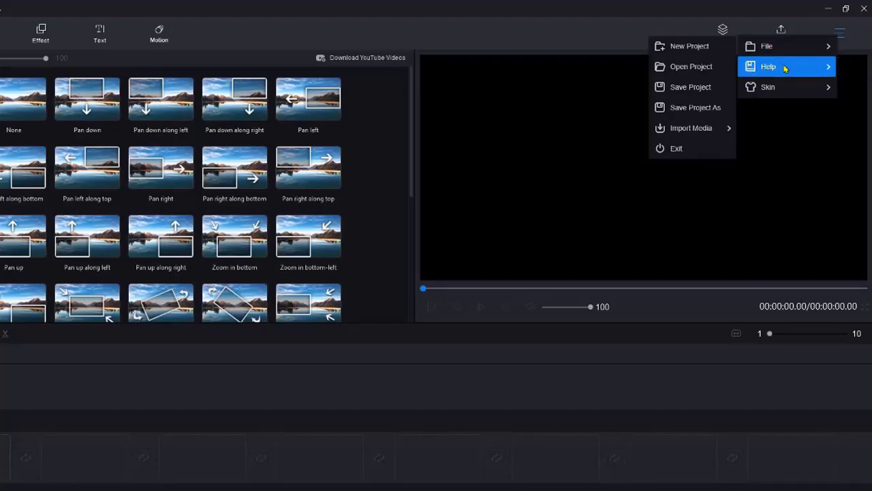
{"action": "mouse_move", "coordinate": [778, 88]}
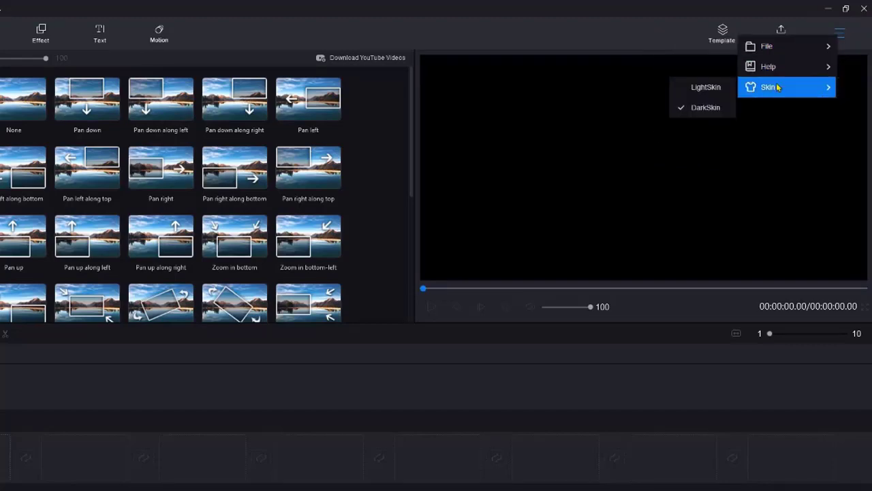
{"action": "left_click", "coordinate": [709, 88]}
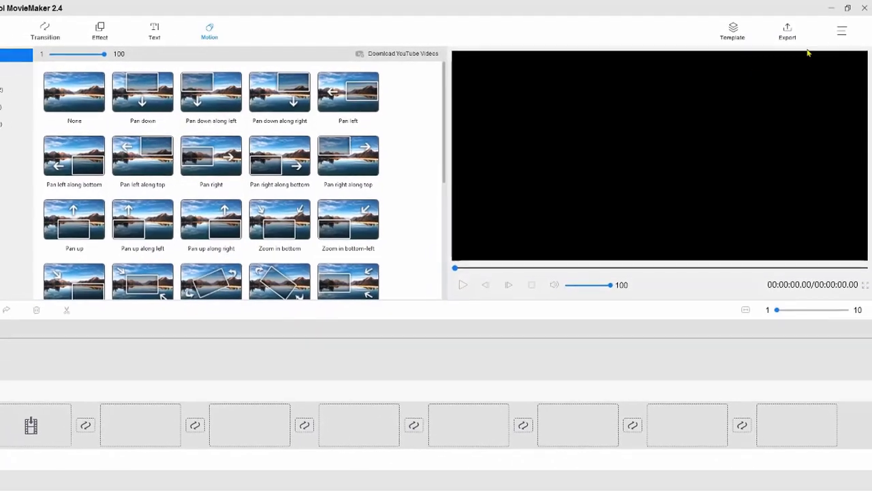
- Set the interface skin back to DarkSkin
{"action": "left_click", "coordinate": [840, 32]}
{"action": "mouse_move", "coordinate": [776, 78]}
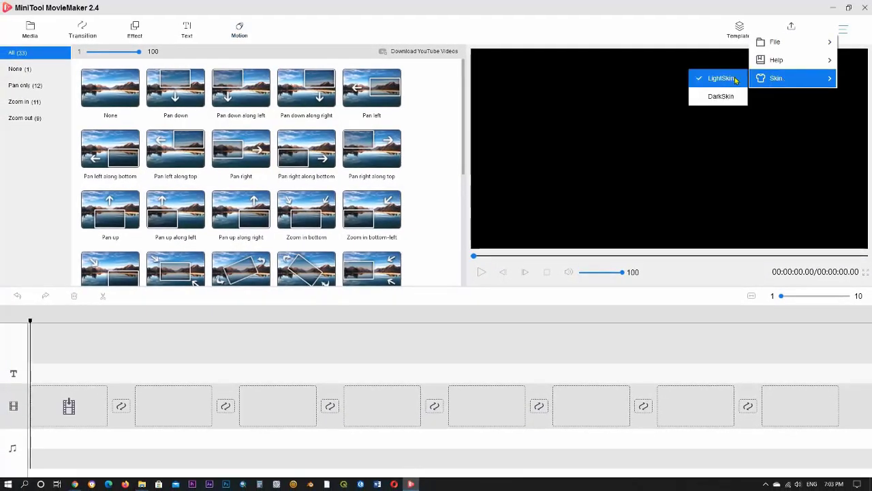
{"action": "left_click", "coordinate": [724, 99]}
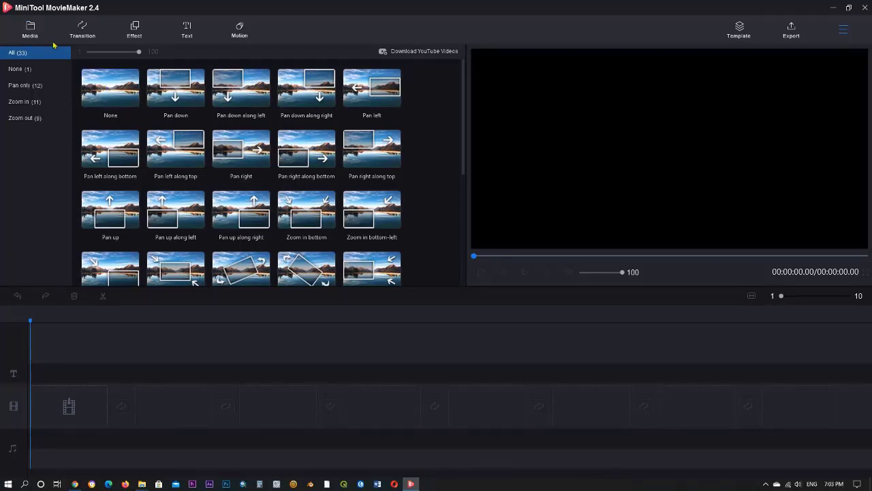
- Examine how the media library area changes across Media, Transition, Effect, Text and Motion
{"action": "left_click", "coordinate": [30, 29]}
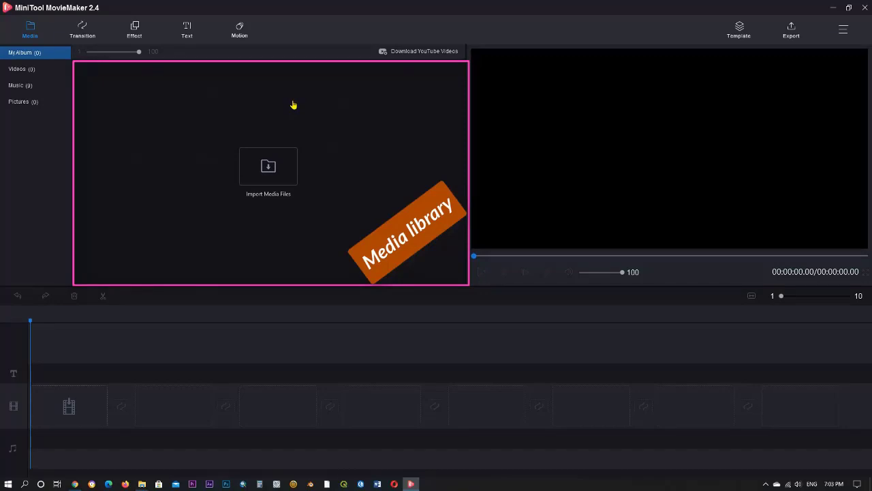
{"action": "left_click", "coordinate": [93, 41]}
{"action": "left_click", "coordinate": [136, 32]}
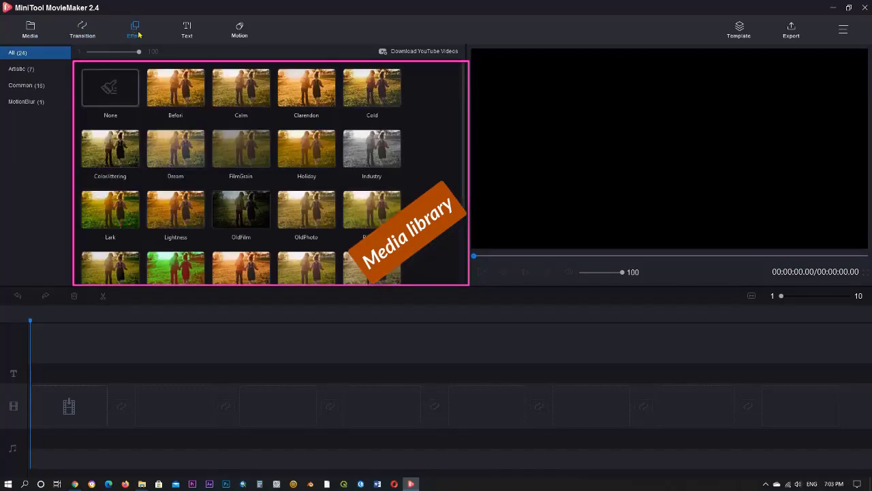
{"action": "left_click", "coordinate": [188, 30]}
{"action": "left_click", "coordinate": [240, 33]}
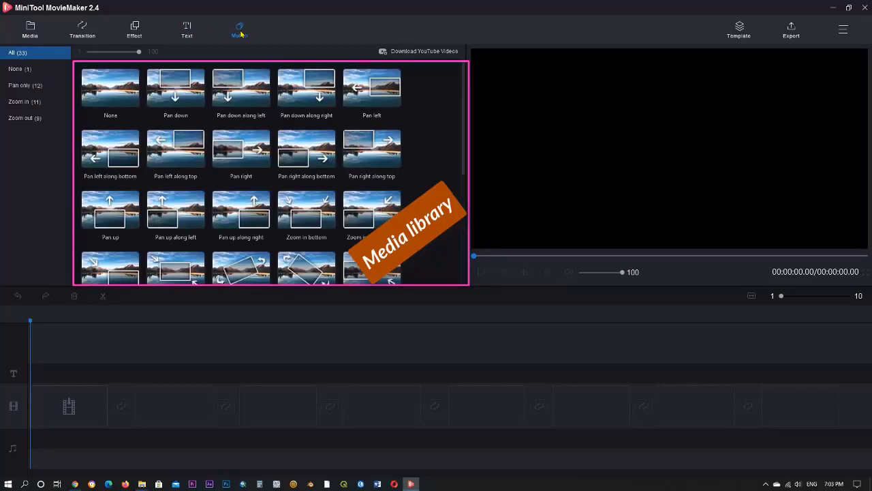
- Import the Cars video from the Downloads folder into the media library
{"action": "left_click", "coordinate": [30, 30]}
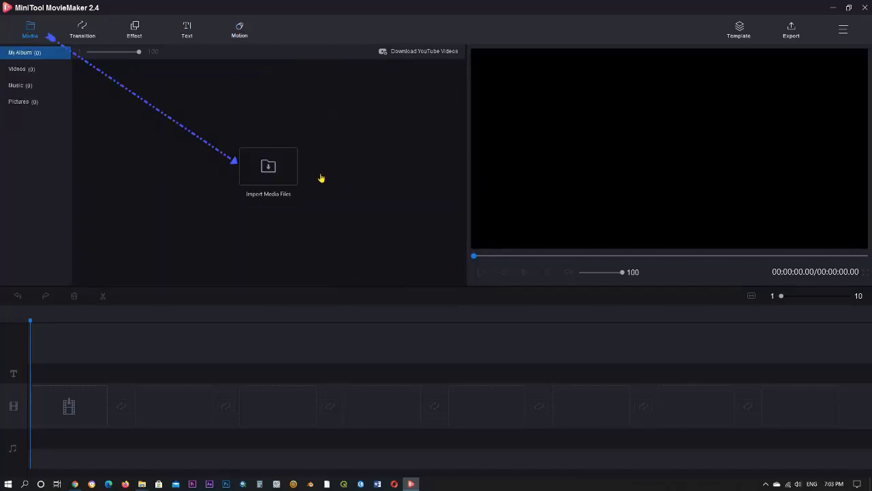
{"action": "left_click", "coordinate": [269, 170]}
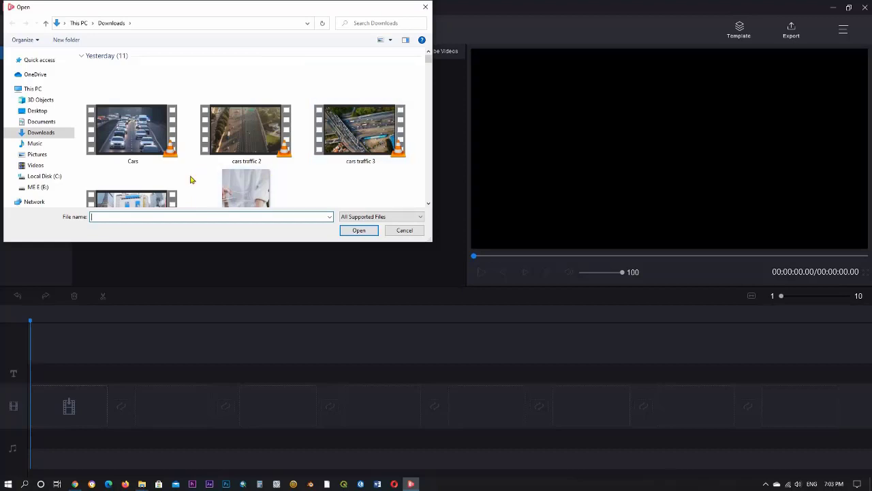
{"action": "left_click", "coordinate": [139, 142]}
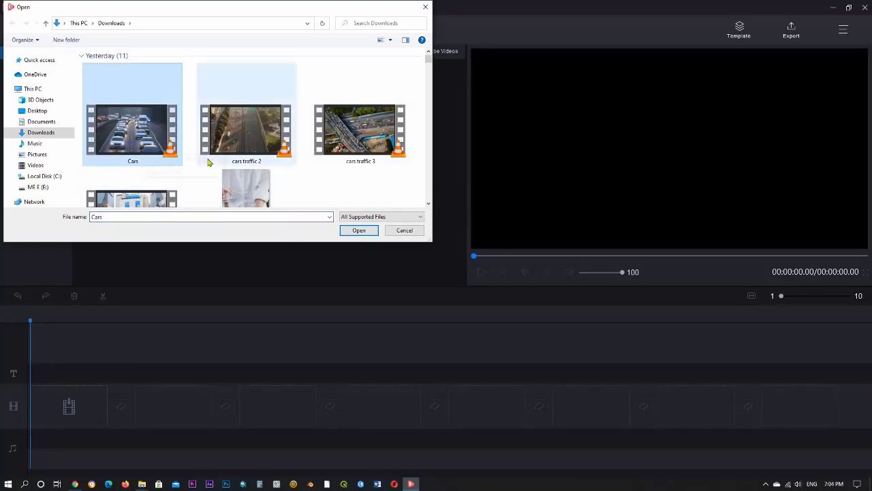
{"action": "left_click", "coordinate": [359, 231]}
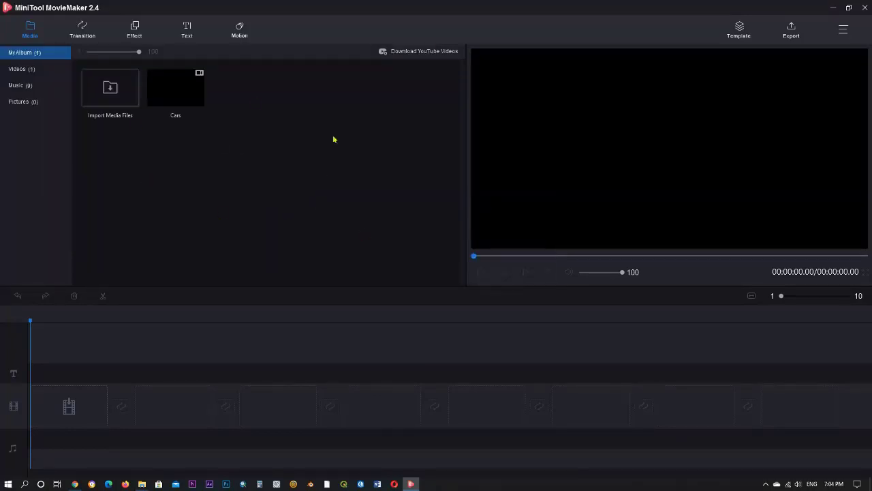
- Add the Cars video to the beginning of the timeline's video track
{"action": "left_click", "coordinate": [181, 88]}
{"action": "left_click_drag", "start_coordinate": [180, 89], "coordinate": [70, 410]}
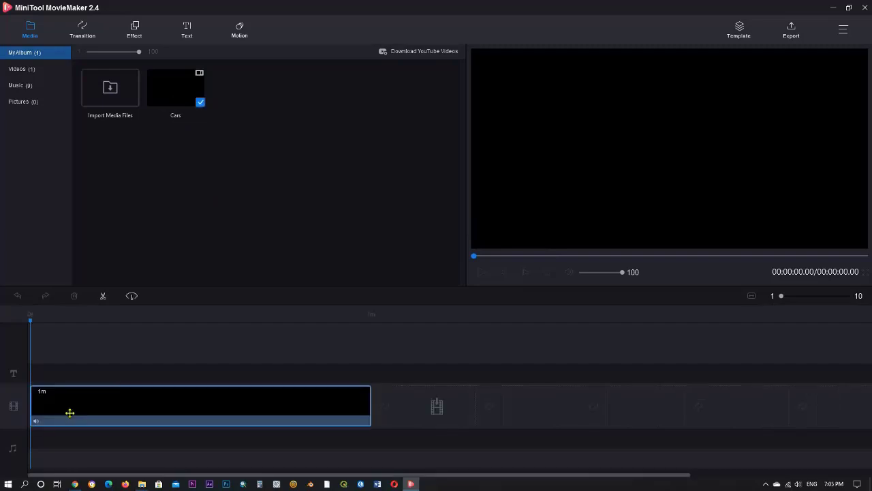
- Play the Cars clip briefly in the preview, pause it, and check the frame in full screen
{"action": "left_click", "coordinate": [481, 272]}
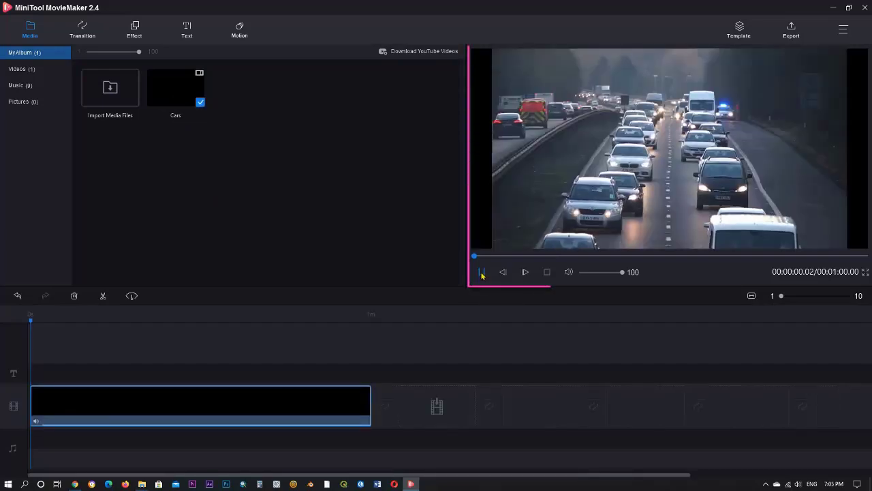
{"action": "left_click", "coordinate": [481, 272]}
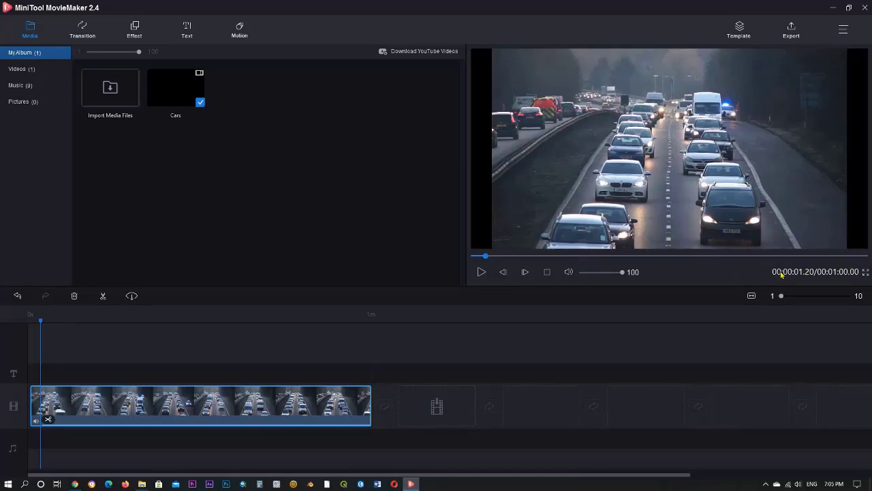
{"action": "left_click", "coordinate": [863, 274]}
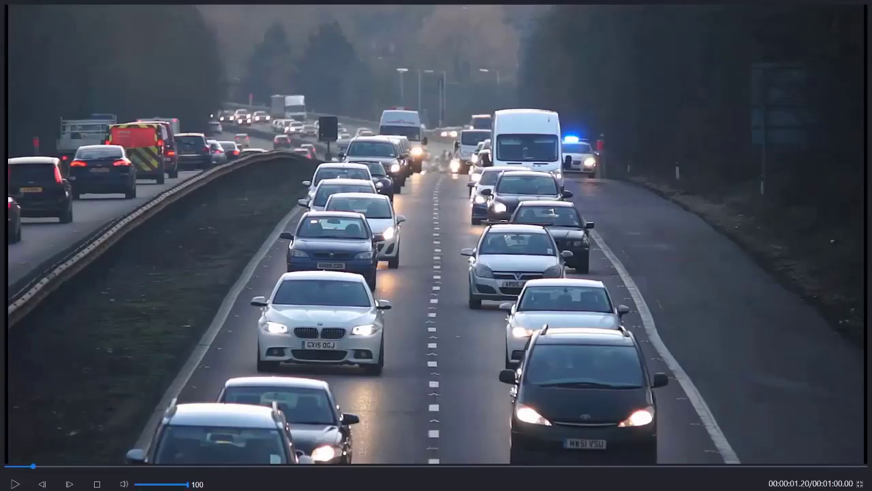
{"action": "left_click", "coordinate": [857, 479]}
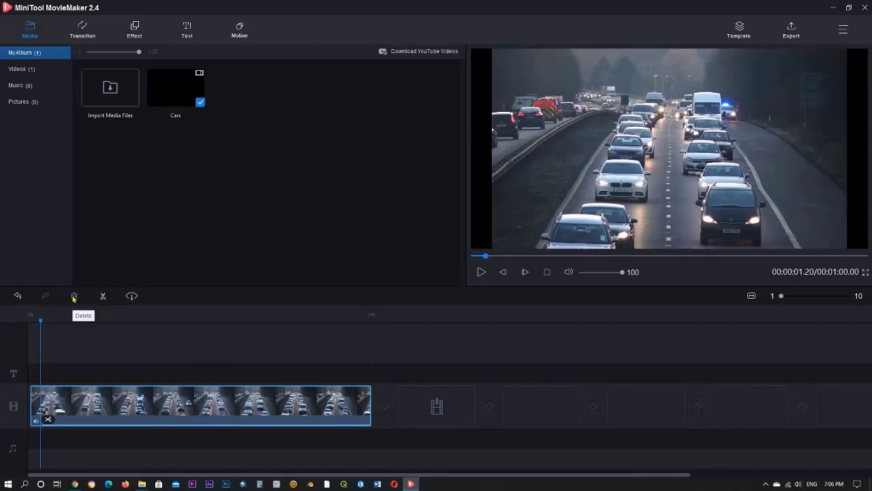
- Look over the Slow, Fast and Reverse speed options for the Cars clip without applying any
{"action": "left_click", "coordinate": [133, 296]}
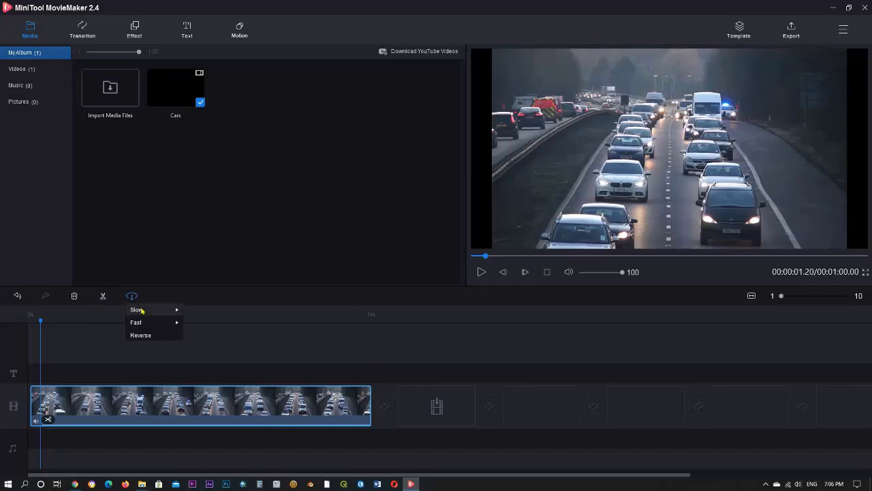
{"action": "mouse_move", "coordinate": [142, 311]}
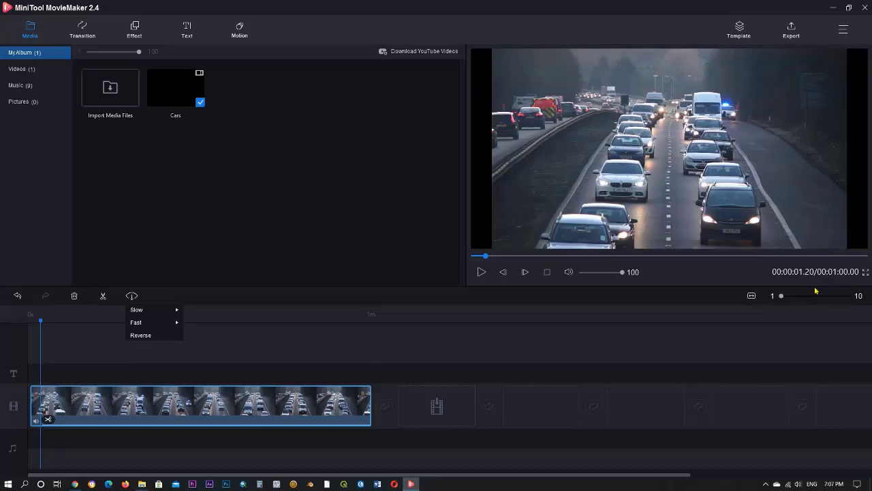
{"action": "left_click", "coordinate": [154, 370]}
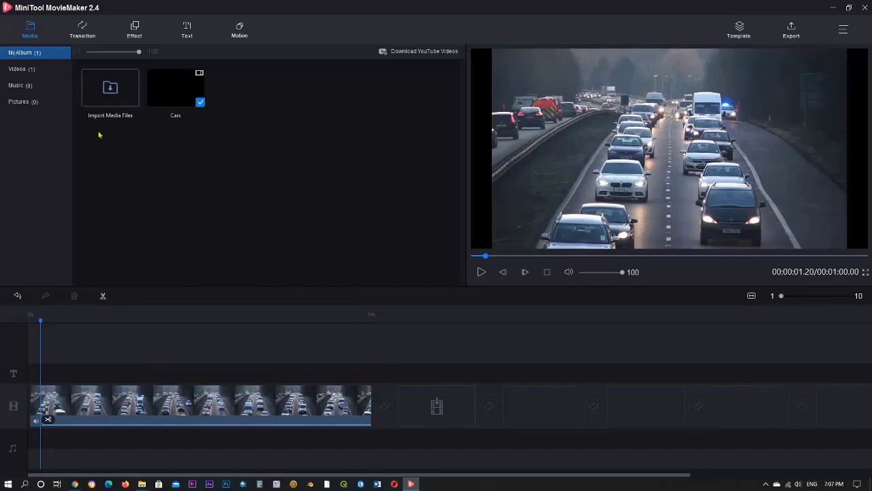
- Import the black-and-white city skyscraper photo from the Downloads folder and place it after the Cars clip on the video track
{"action": "left_click", "coordinate": [109, 96]}
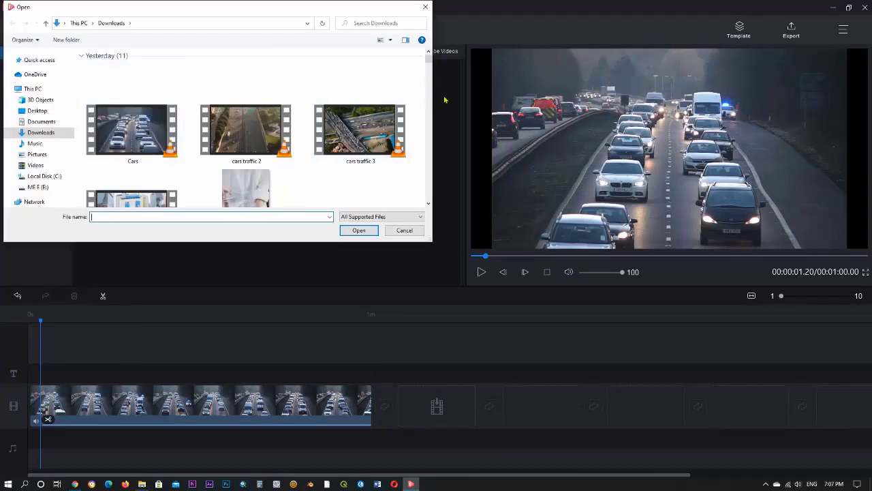
{"action": "left_click_drag", "start_coordinate": [430, 60], "coordinate": [429, 75]}
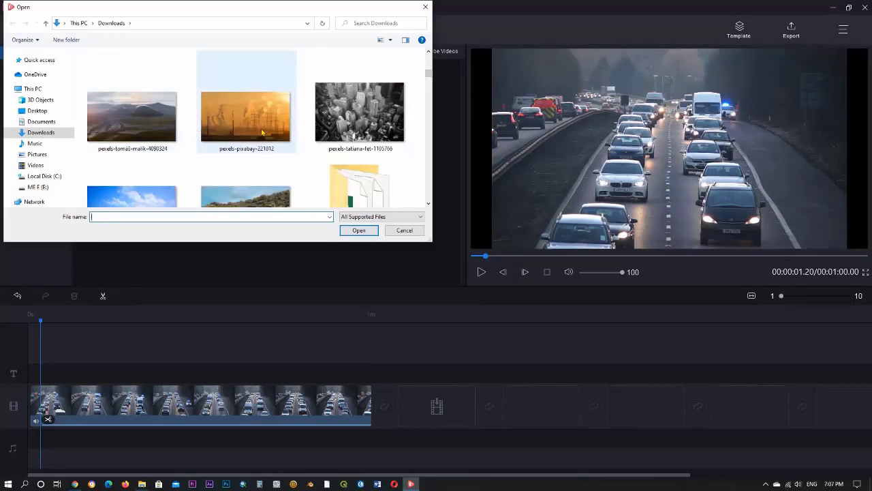
{"action": "left_click", "coordinate": [346, 114]}
{"action": "left_click", "coordinate": [358, 230]}
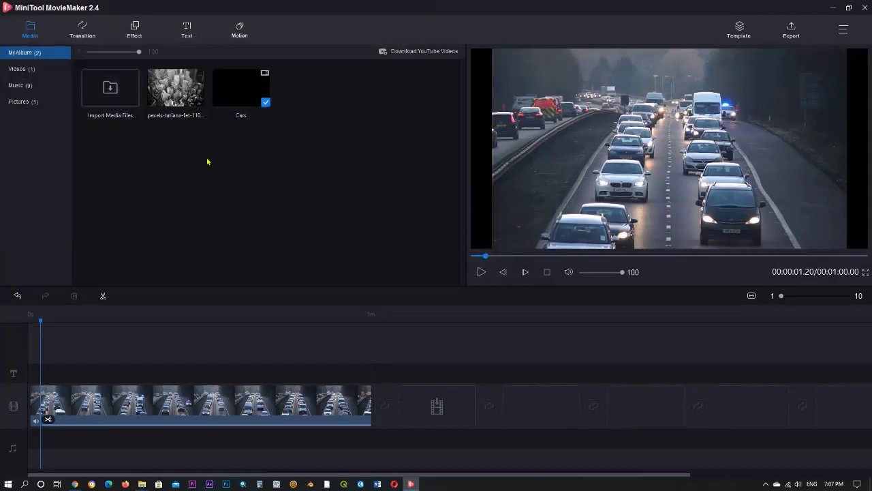
{"action": "left_click", "coordinate": [179, 95]}
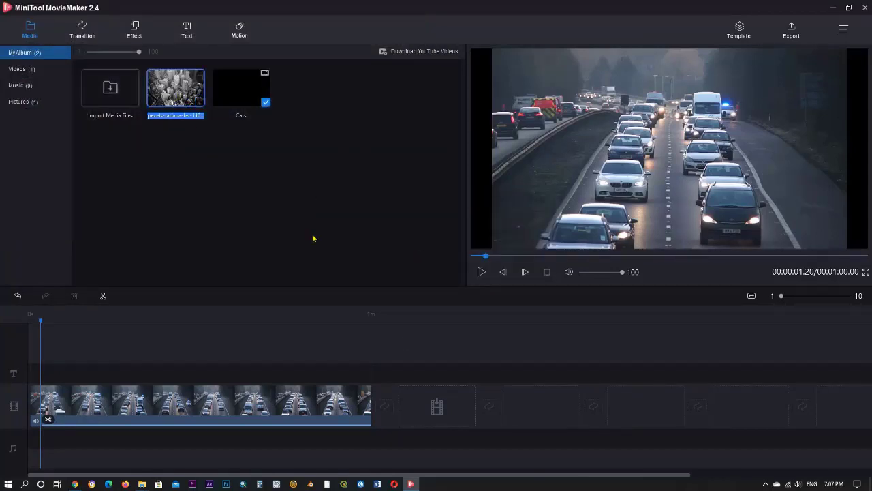
{"action": "left_click_drag", "start_coordinate": [184, 121], "coordinate": [417, 402]}
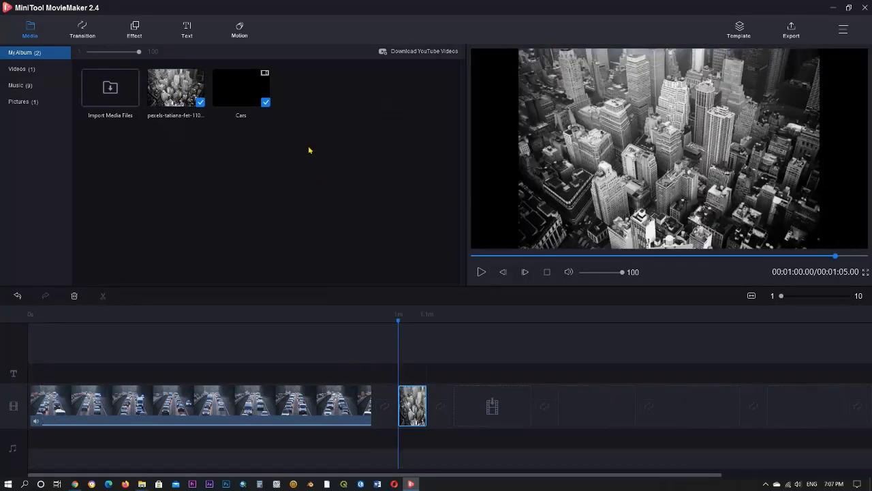
- Add the Caption22 text to the text track above the city photo, starting at about 00:01:02
{"action": "left_click", "coordinate": [188, 30]}
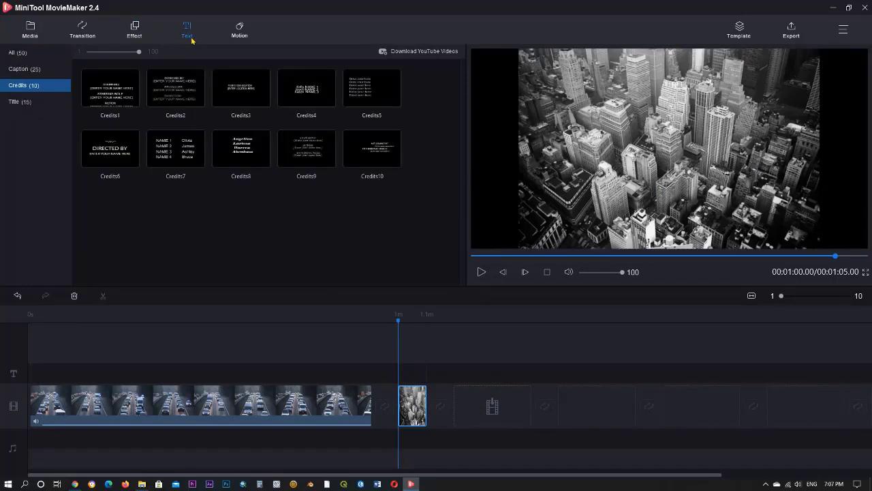
{"action": "left_click", "coordinate": [30, 72]}
{"action": "left_click", "coordinate": [165, 103]}
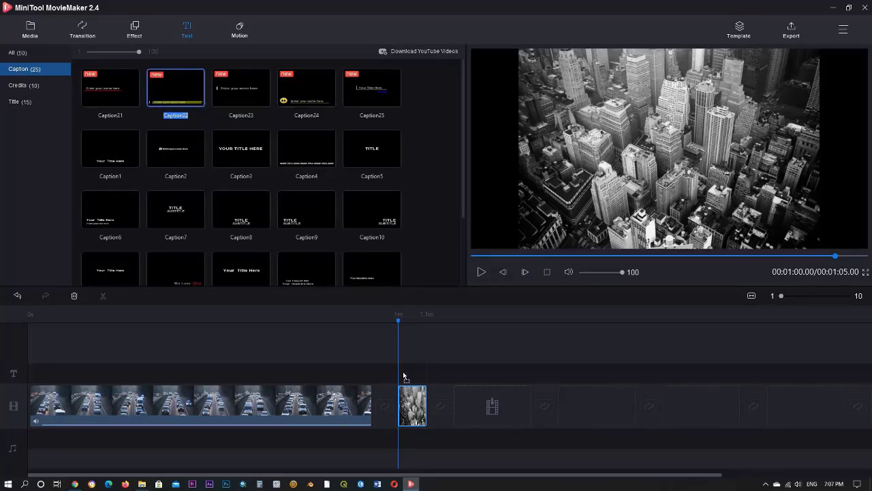
{"action": "left_click_drag", "start_coordinate": [403, 376], "coordinate": [406, 376]}
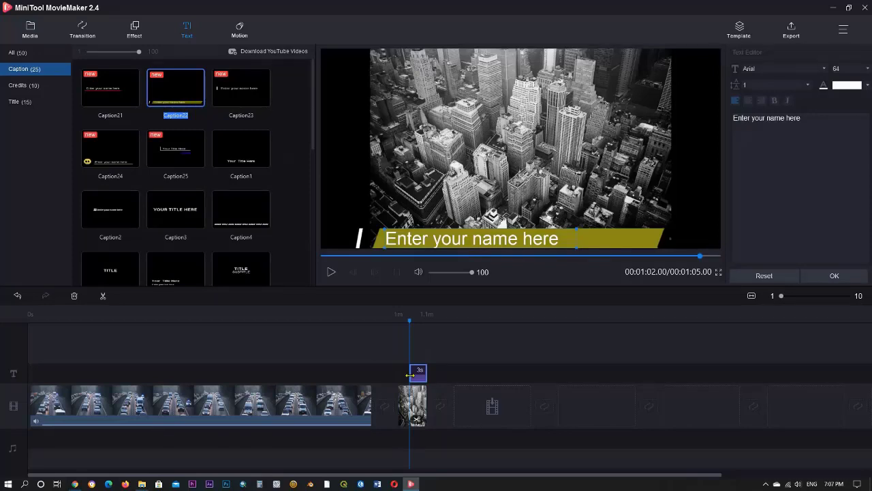